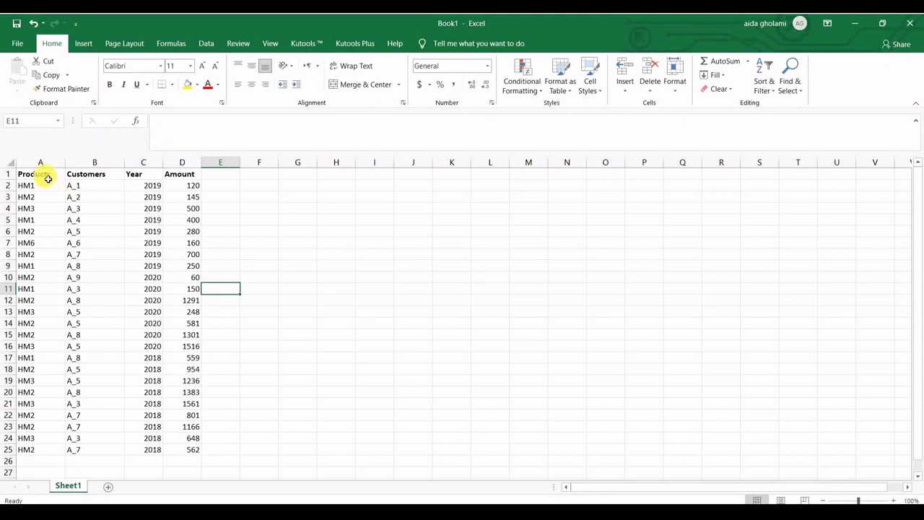
# - Examine the Products, Customers, Year and Amount columns in the source data
pyautogui.click(44, 175)
pyautogui.moveTo(44, 187); pyautogui.dragTo(51, 264)
pyautogui.click(90, 187)
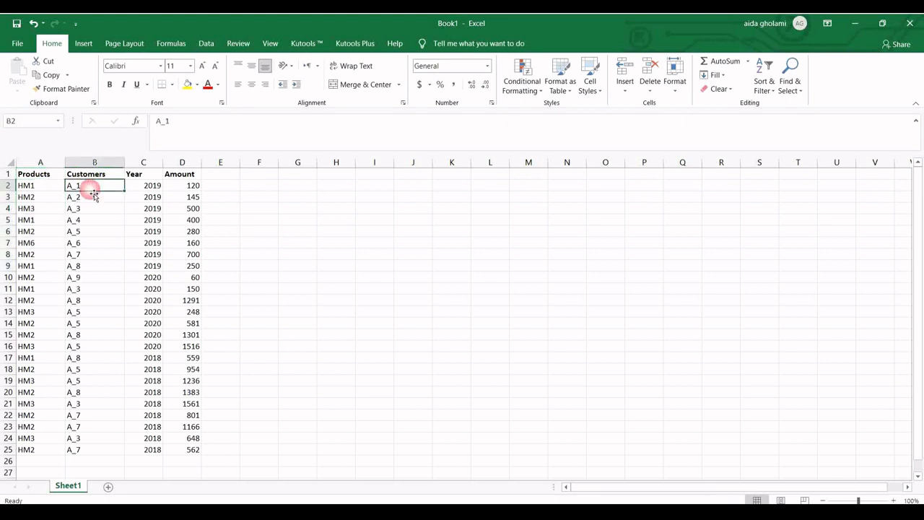
pyautogui.click(134, 176)
pyautogui.moveTo(147, 189); pyautogui.dragTo(39, 189)
pyautogui.click(190, 175)
pyautogui.moveTo(191, 188); pyautogui.dragTo(91, 190)
pyautogui.click(189, 197)
pyautogui.click(192, 190)
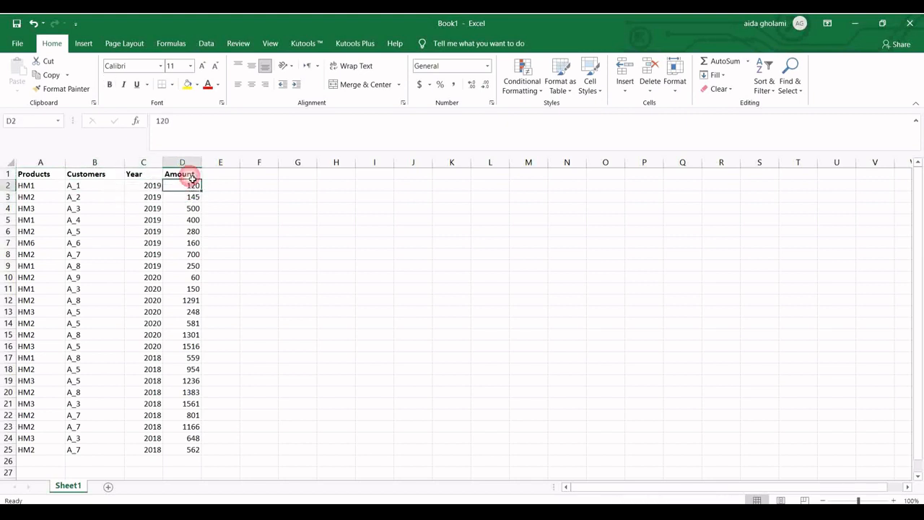
pyautogui.click(195, 175)
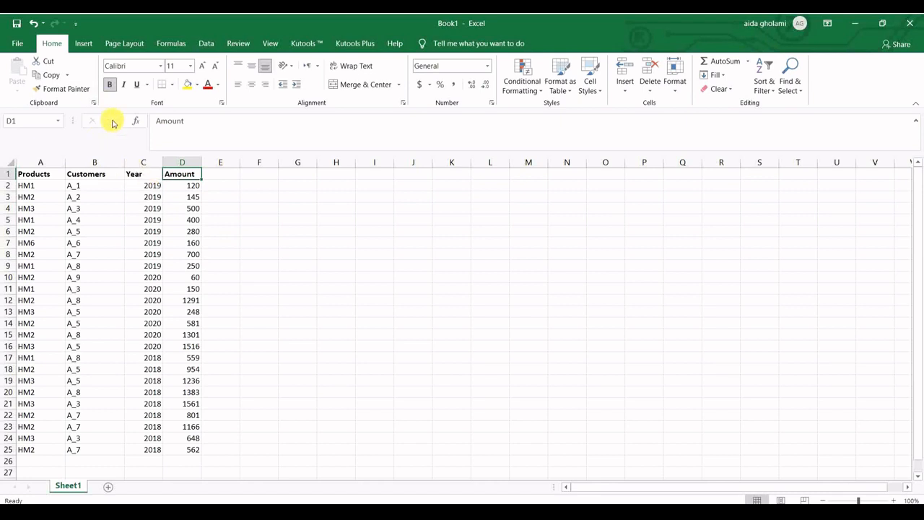
# - Create a PivotTable from the range Sheet1!$A$1:$D$25 and place it on a new worksheet
pyautogui.click(83, 43)
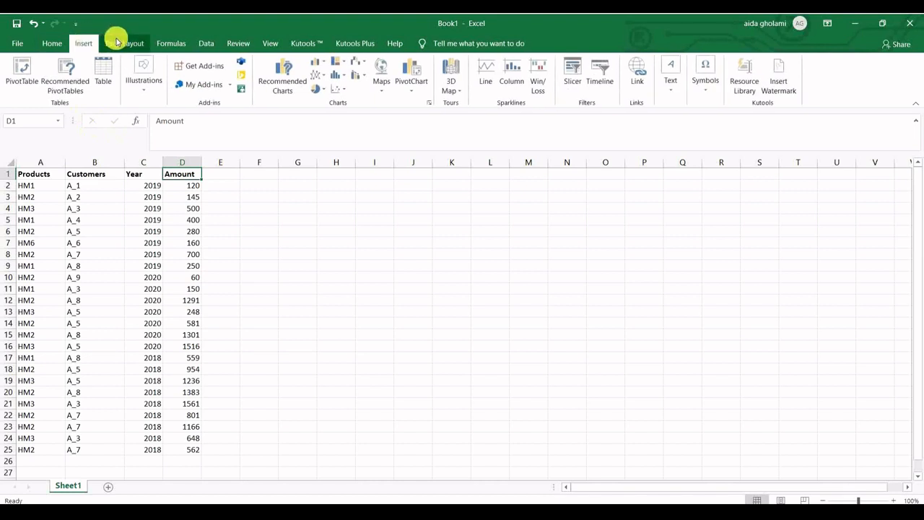
pyautogui.click(28, 176)
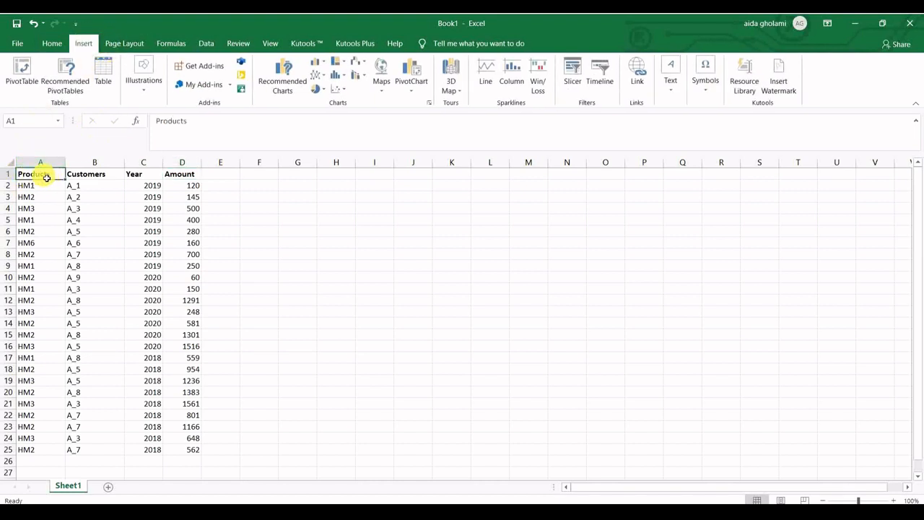
pyautogui.click(23, 72)
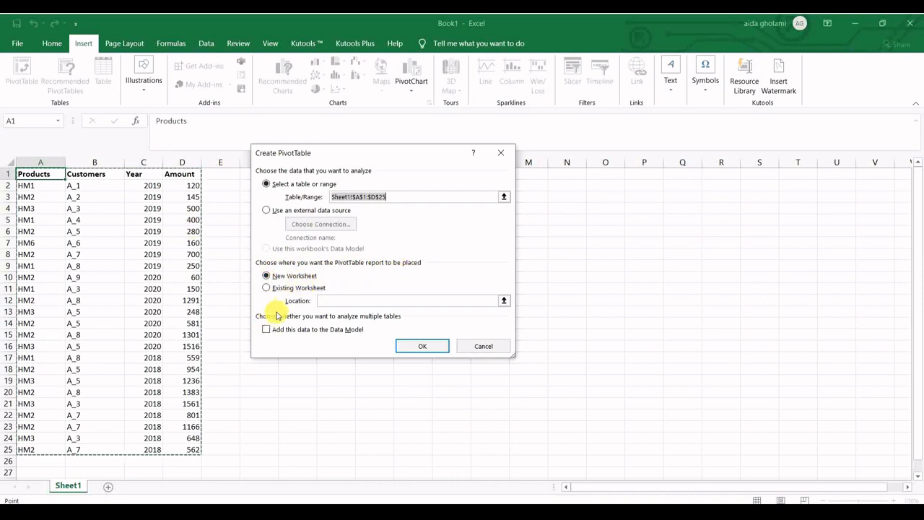
pyautogui.click(286, 290)
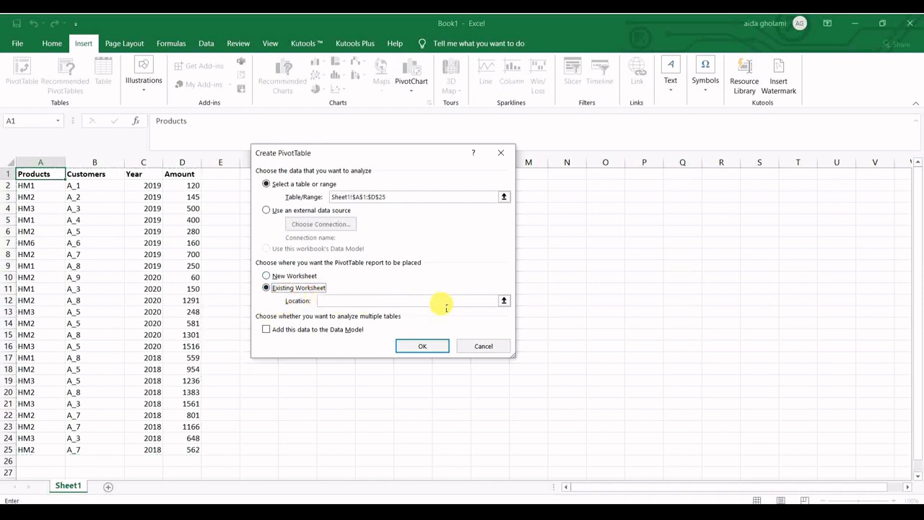
pyautogui.click(283, 276)
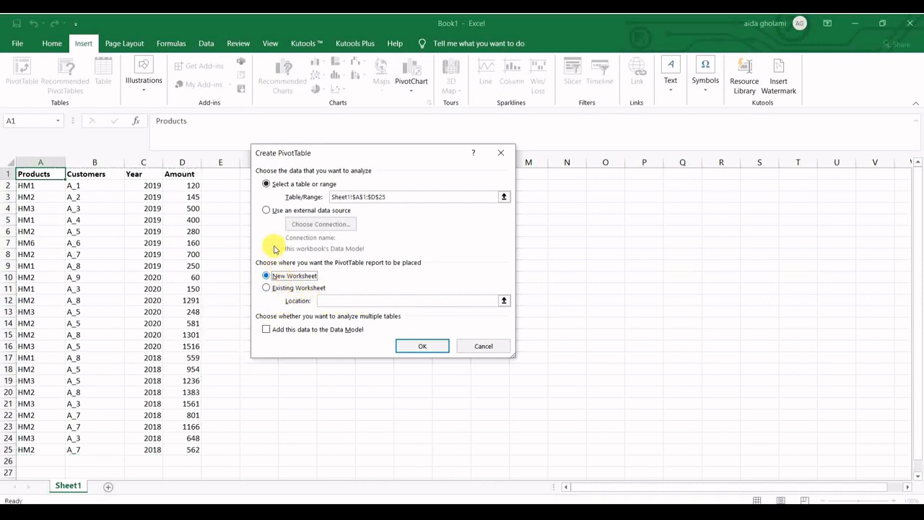
pyautogui.click(430, 346)
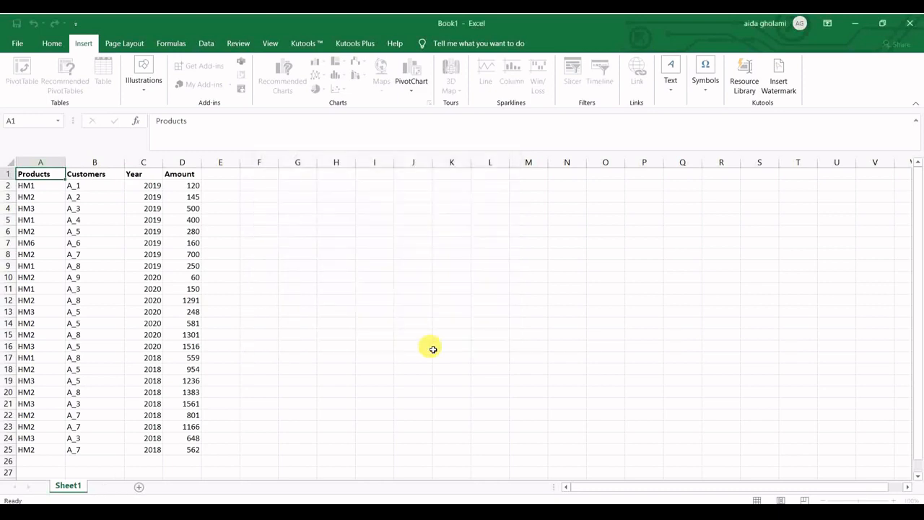
# - In the empty PivotTable on Sheet2, add Products as row labels and Amount as summed values
pyautogui.click(106, 486)
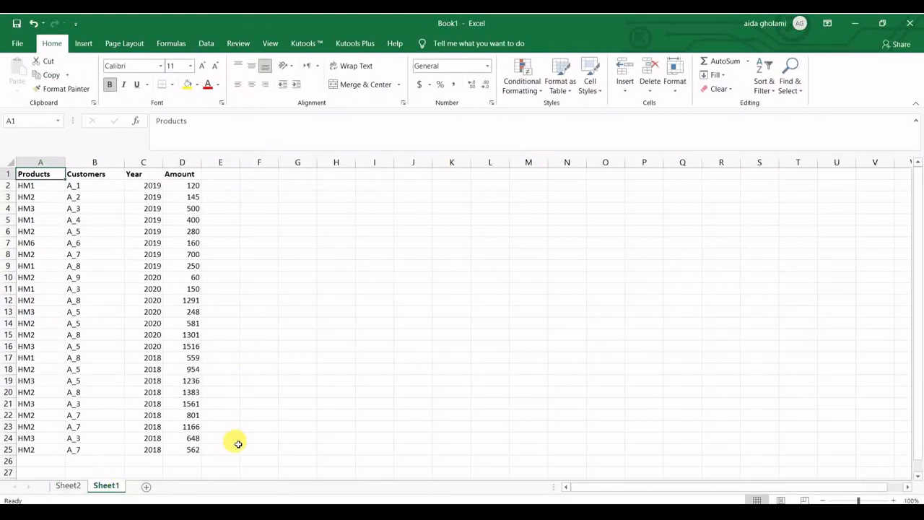
pyautogui.click(68, 486)
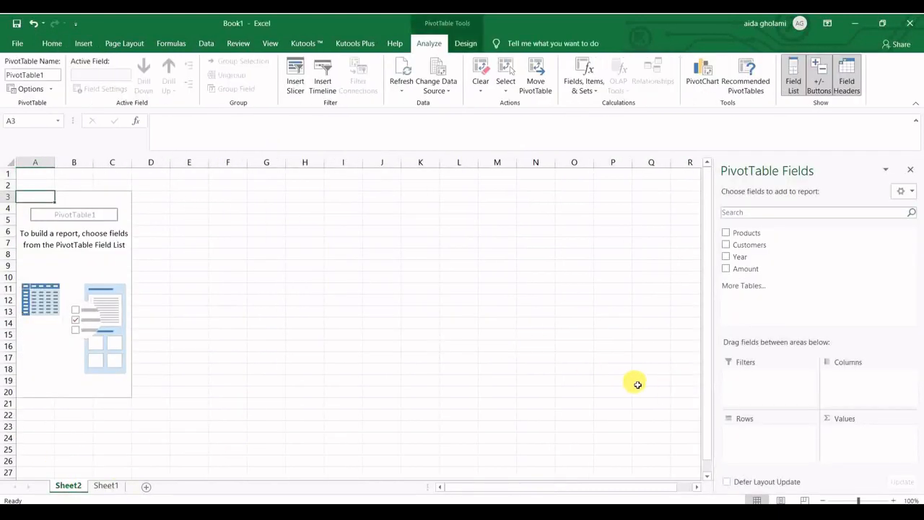
pyautogui.click(725, 235)
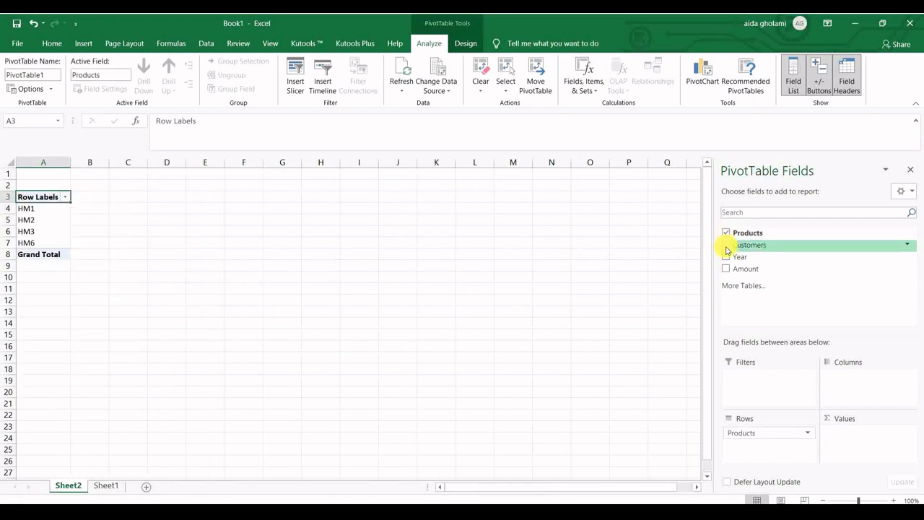
pyautogui.click(725, 268)
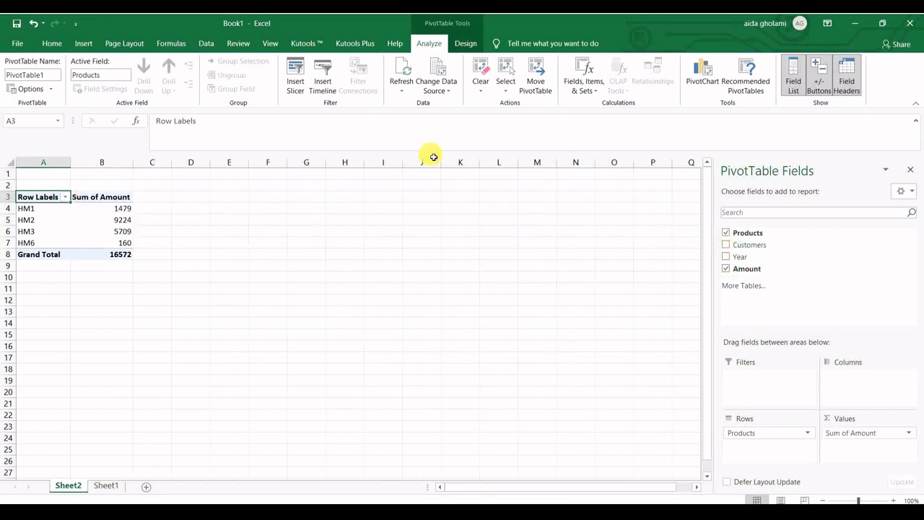
pyautogui.click(40, 210)
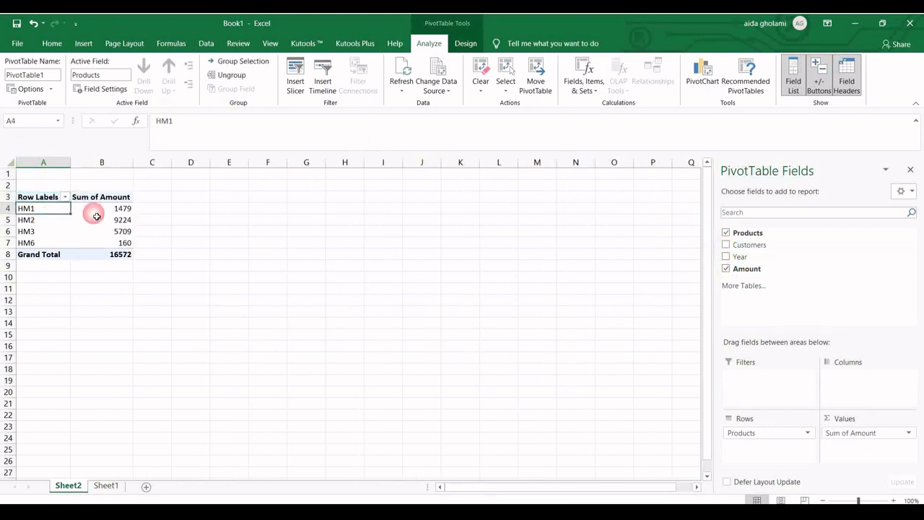
pyautogui.click(99, 211)
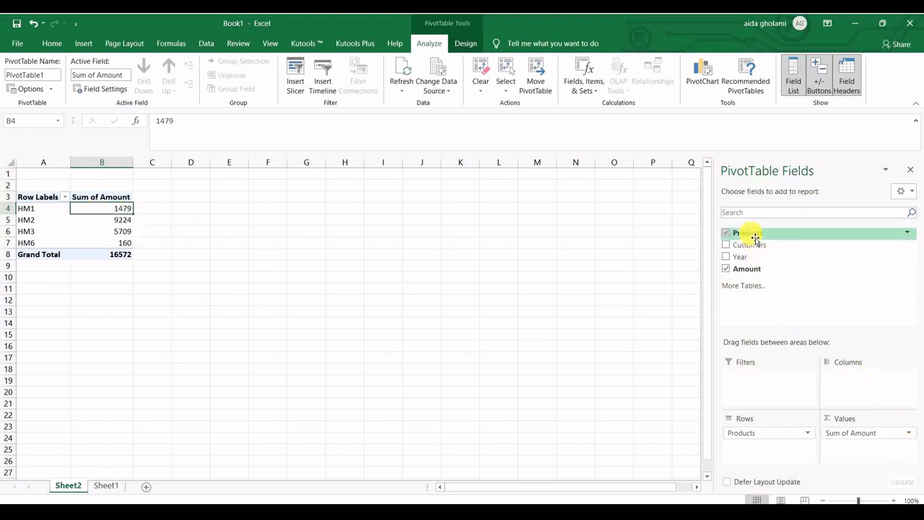
# - Try the Products field in the PivotTable's columns area and return it to the rows area
pyautogui.moveTo(754, 239); pyautogui.dragTo(844, 388)
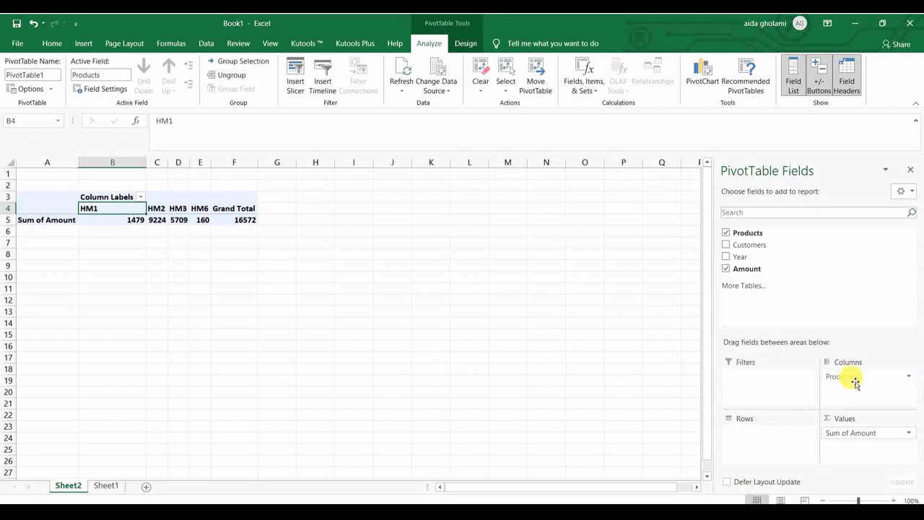
pyautogui.moveTo(843, 376); pyautogui.dragTo(841, 384)
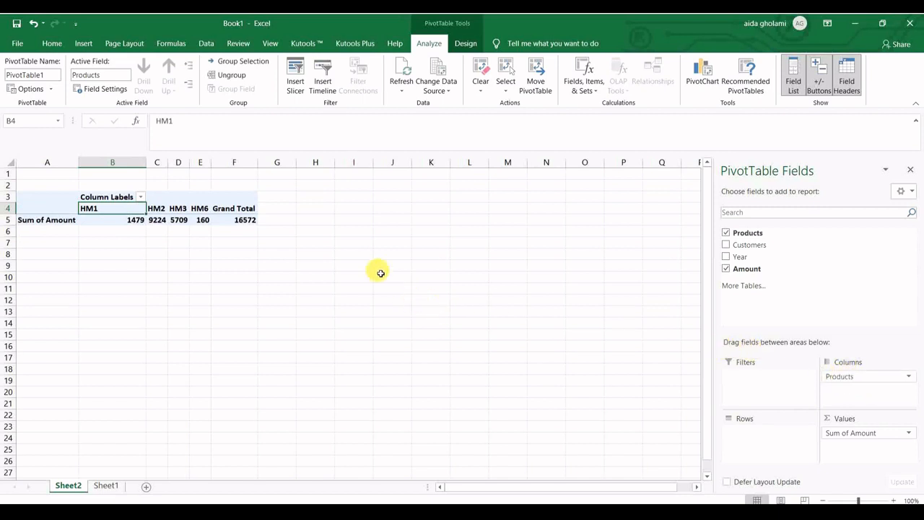
pyautogui.moveTo(841, 376); pyautogui.dragTo(742, 437)
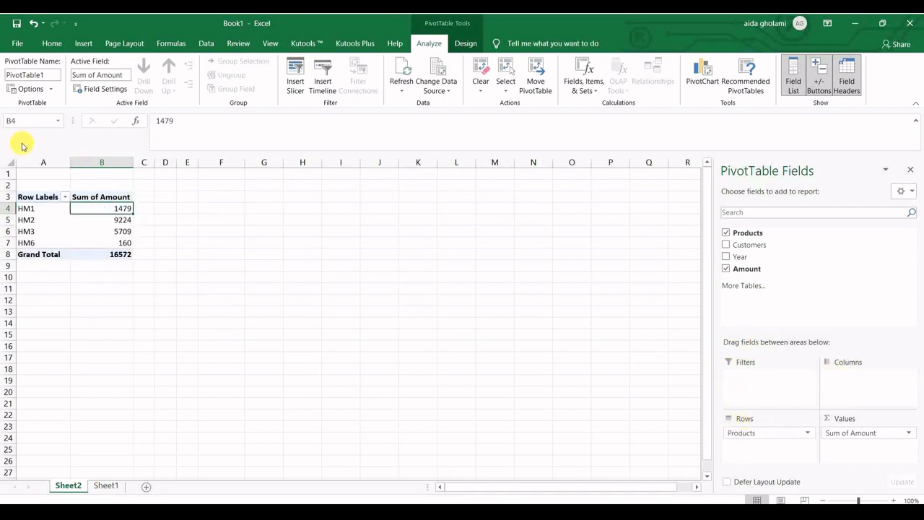
# - Filter the PivotTable's row labels to show only product HM3
pyautogui.click(64, 200)
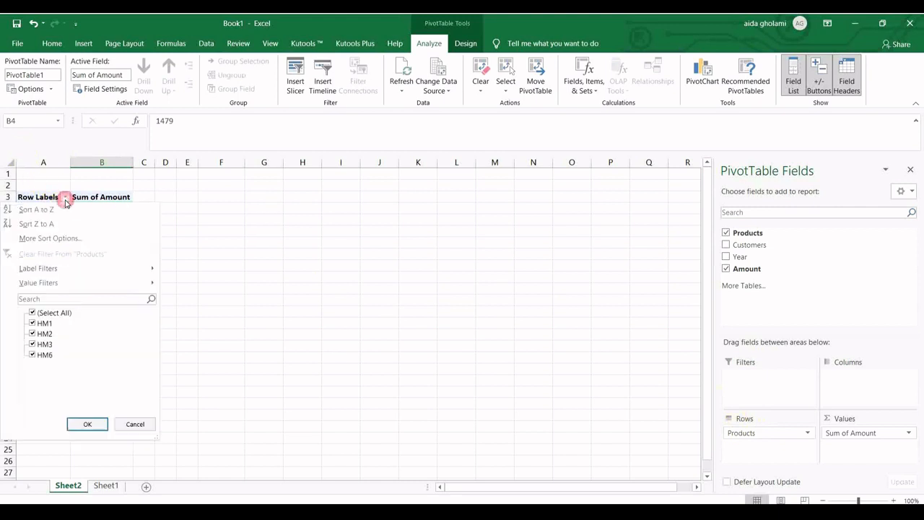
pyautogui.click(31, 313)
pyautogui.click(32, 346)
pyautogui.click(87, 424)
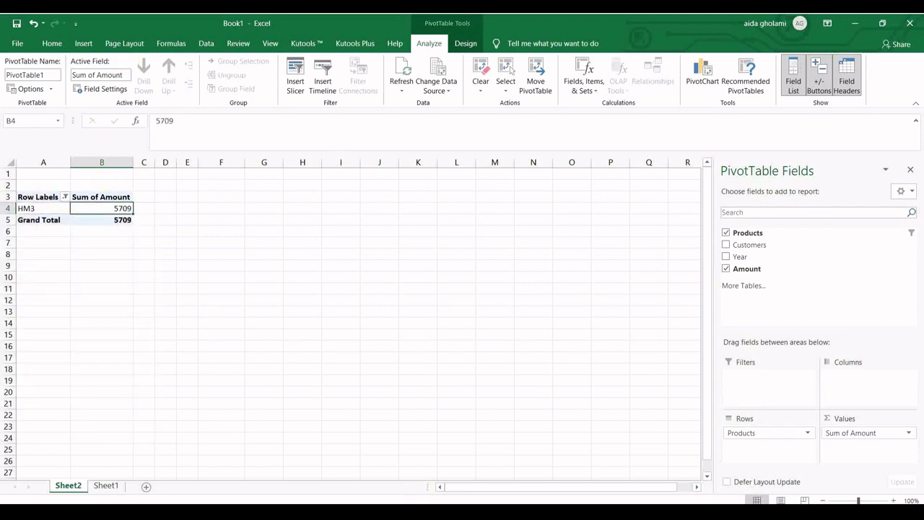
# - Open the recommended PivotTables for the Sheet1 data and browse the suggested layouts
pyautogui.click(102, 486)
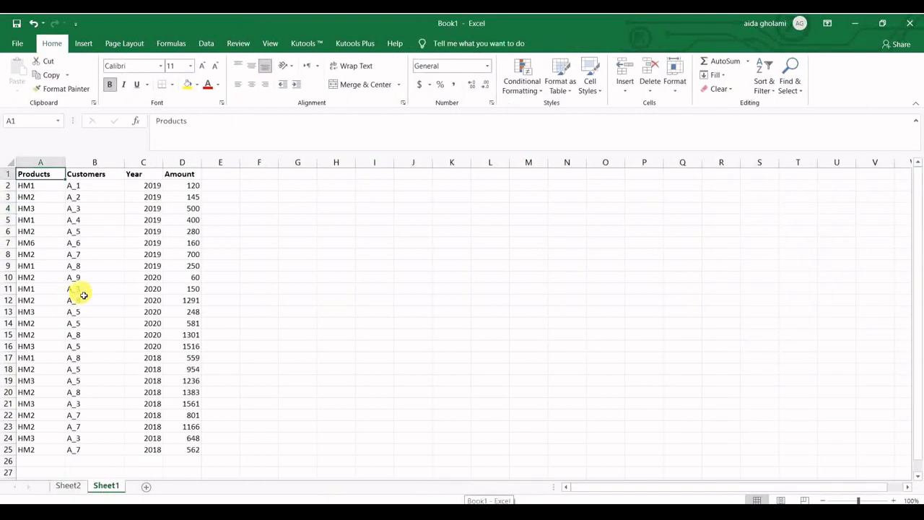
pyautogui.click(83, 44)
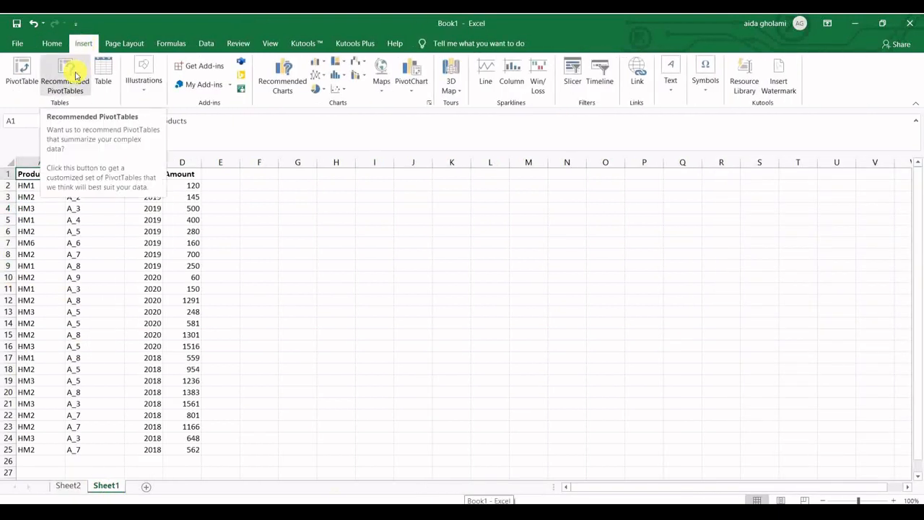
pyautogui.click(73, 76)
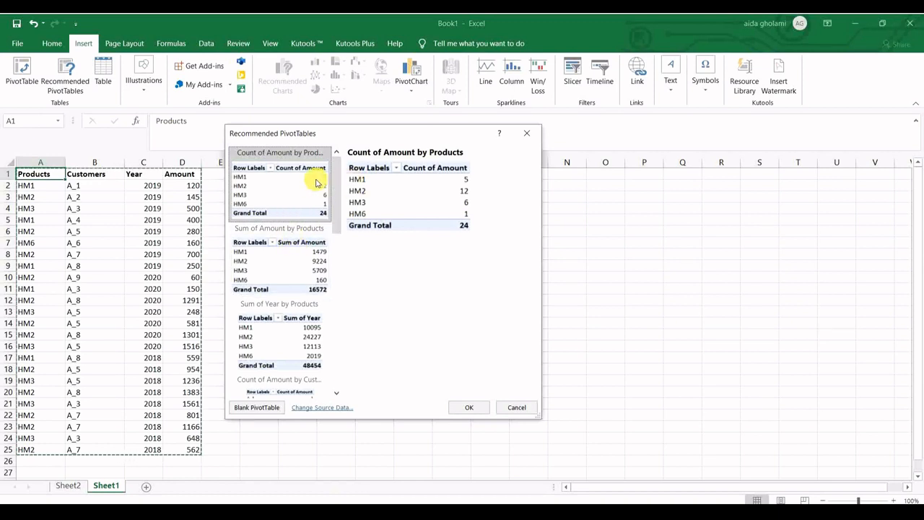
pyautogui.scroll(-3, 282, 216)
pyautogui.scroll(3, 278, 213)
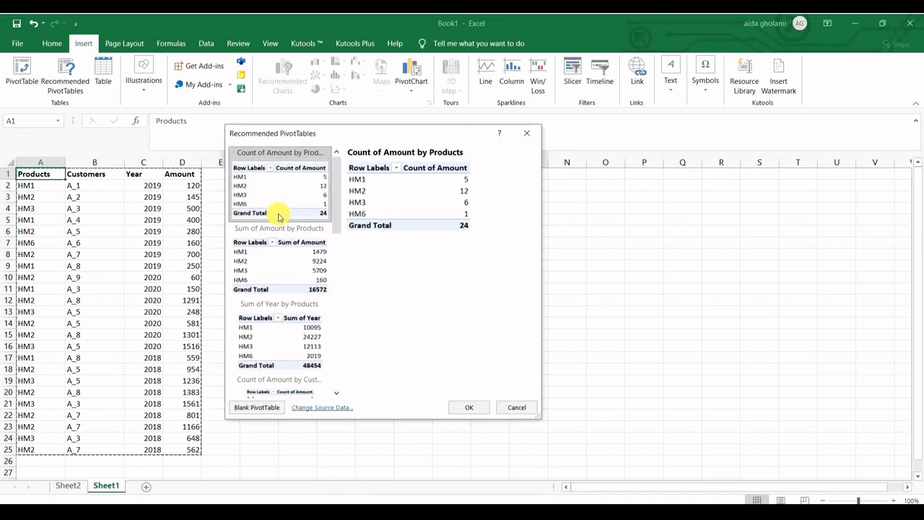
pyautogui.scroll(-3, 336, 231)
pyautogui.moveTo(336, 236); pyautogui.dragTo(339, 321)
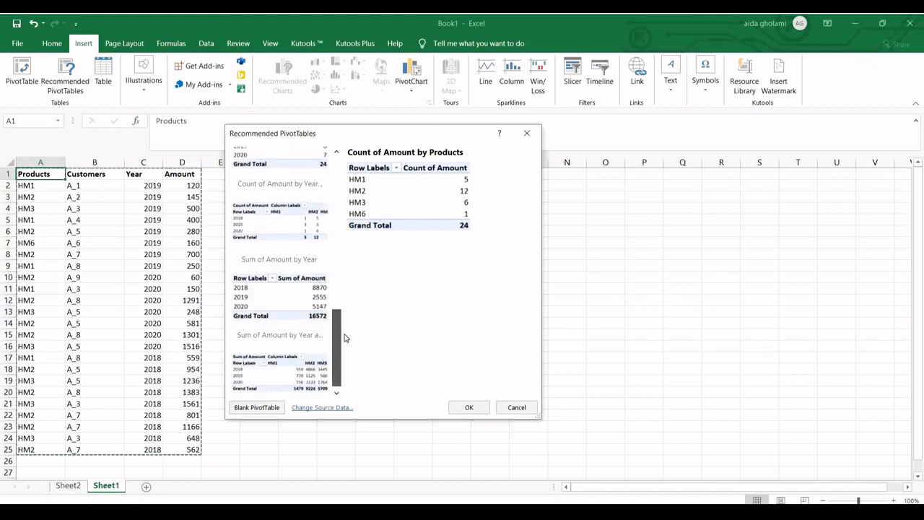
# - Preview the recommended layouts that summarize the data by Year, by Year and Products, and by Products
pyautogui.click(312, 361)
pyautogui.click(305, 312)
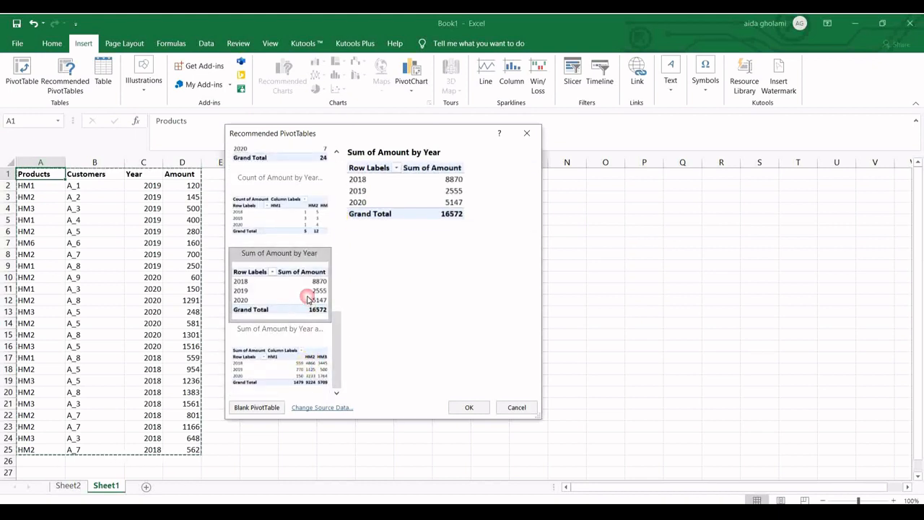
pyautogui.moveTo(338, 332)
pyautogui.mouseDown()
pyautogui.moveTo(345, 173)
pyautogui.moveTo(328, 316)
pyautogui.mouseUp()
pyautogui.click(299, 213)
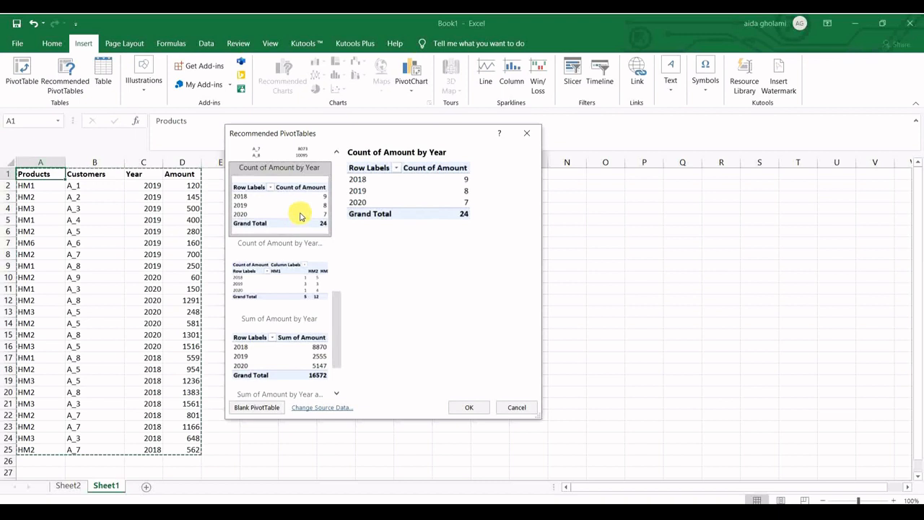
pyautogui.click(302, 289)
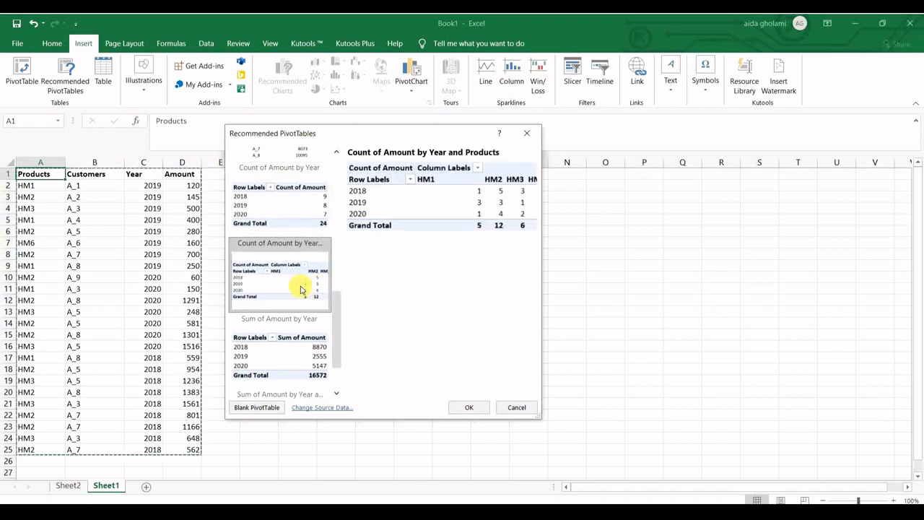
pyautogui.click(310, 354)
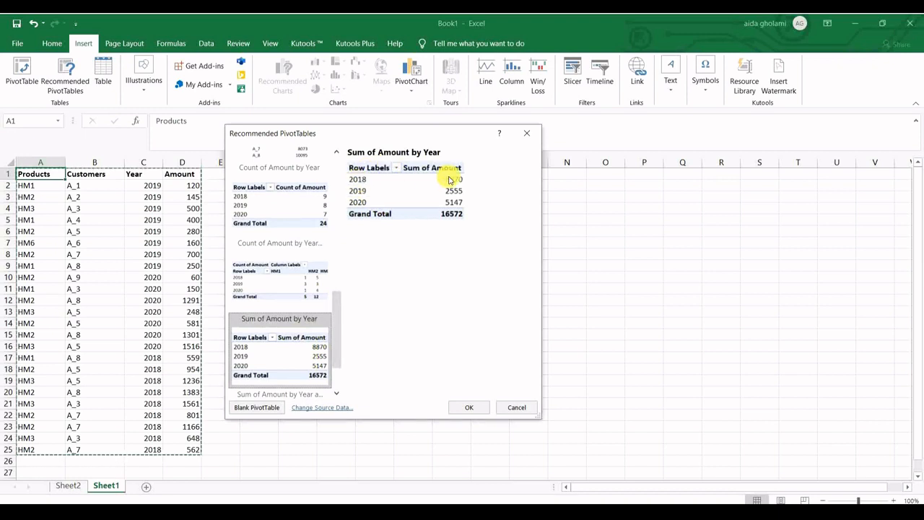
pyautogui.moveTo(337, 314); pyautogui.dragTo(338, 189)
pyautogui.click(315, 246)
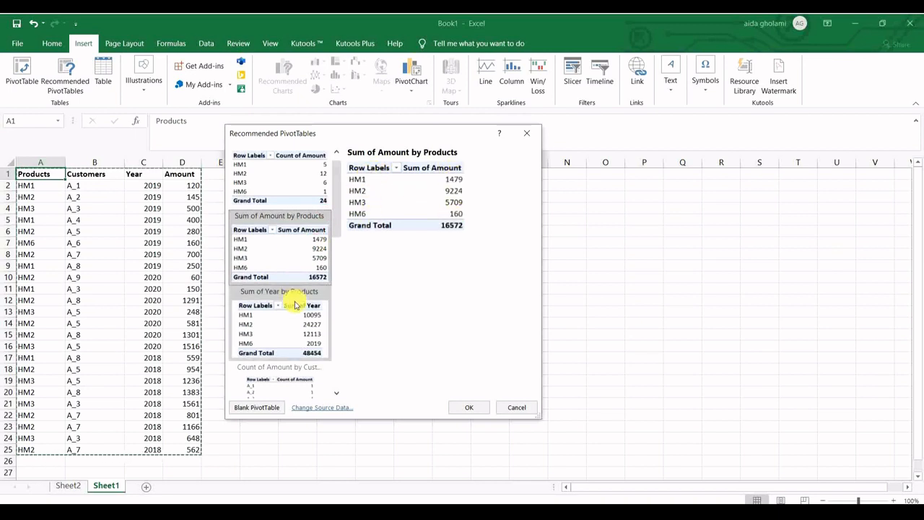
pyautogui.scroll(-3, 296, 289)
pyautogui.scroll(3, 272, 239)
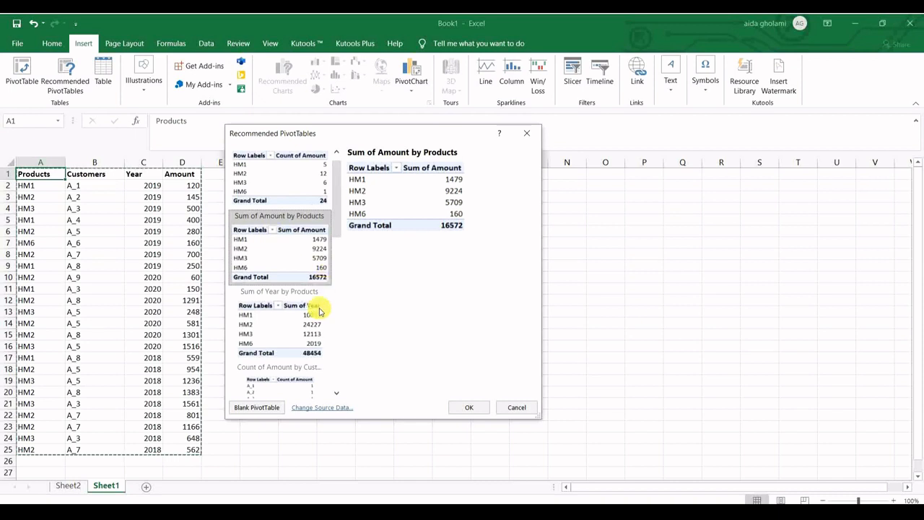
pyautogui.click(294, 337)
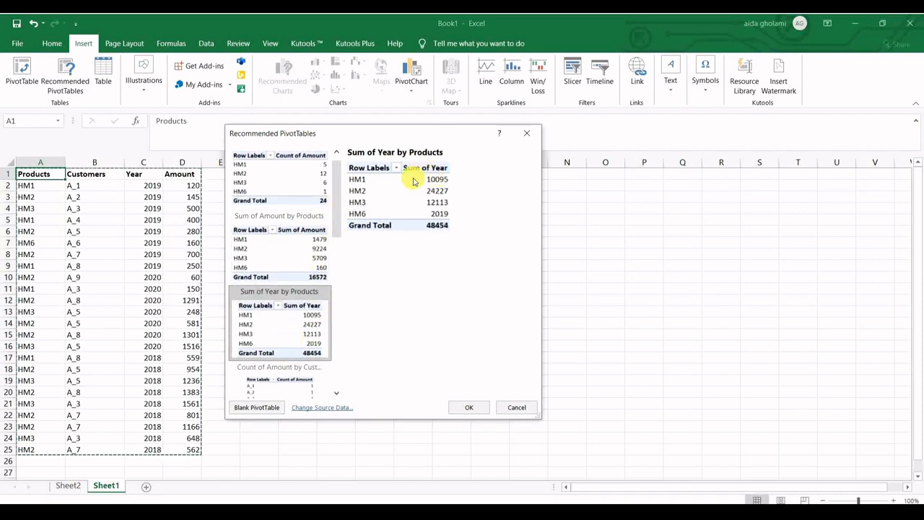
# - Preview the recommended layouts by Customers and insert the Sum of Amount by Customers PivotTable
pyautogui.moveTo(337, 212); pyautogui.dragTo(337, 273)
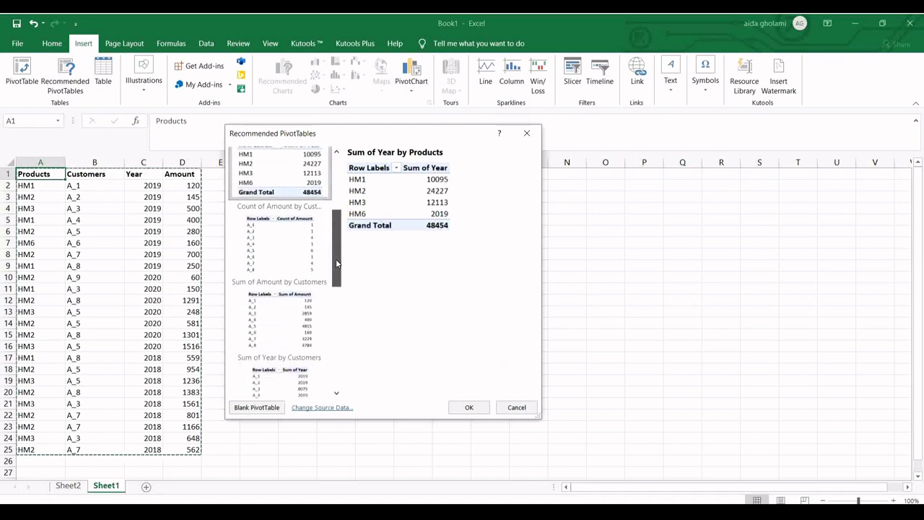
pyautogui.click(317, 271)
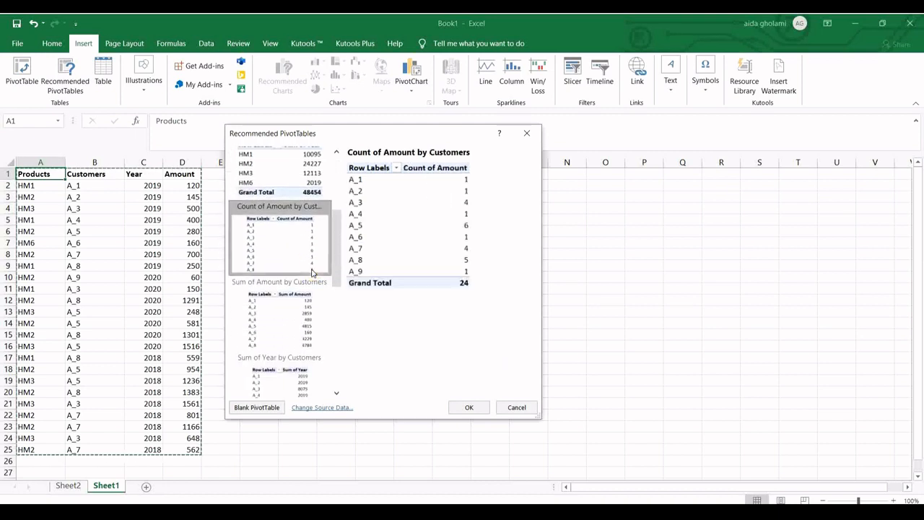
pyautogui.click(295, 334)
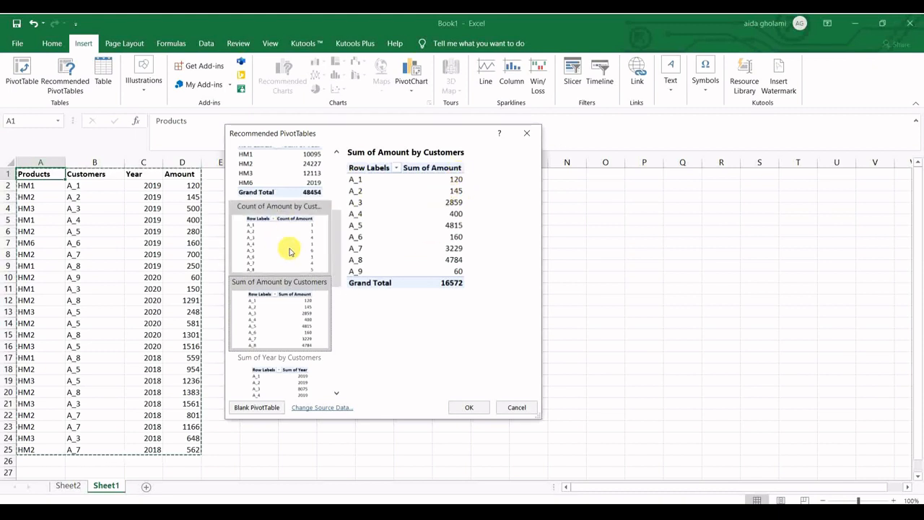
pyautogui.click(468, 409)
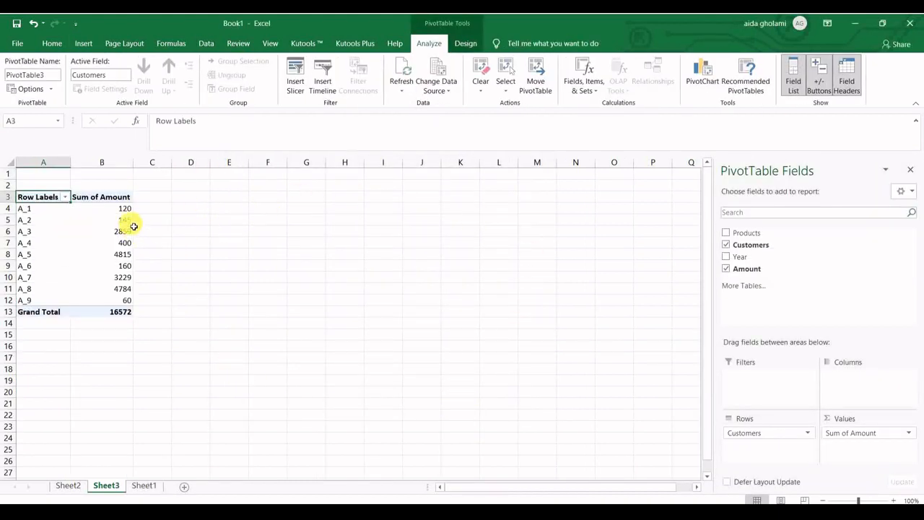
pyautogui.moveTo(133, 226)
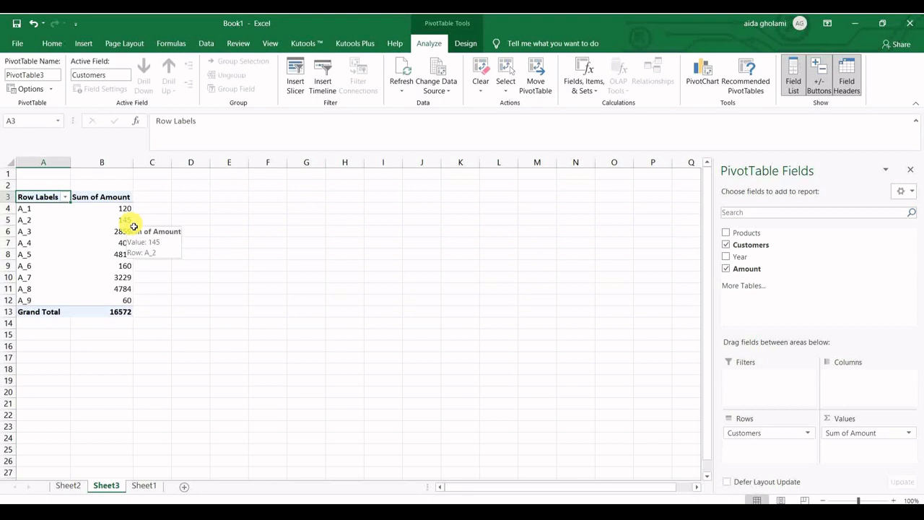